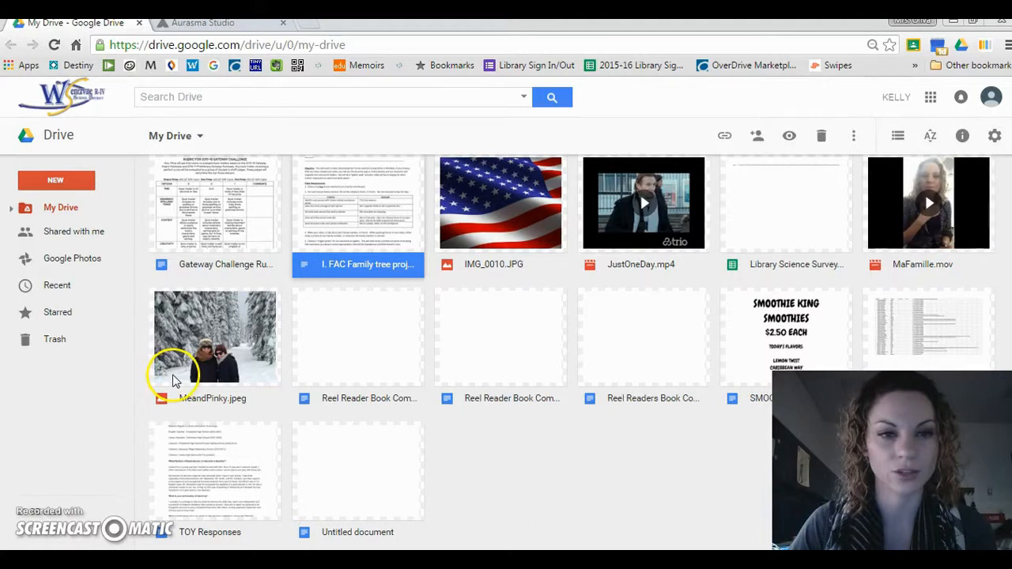
Step: Switch to Aurasma Studio and log in with the library account's username and password
left_click(181, 32)
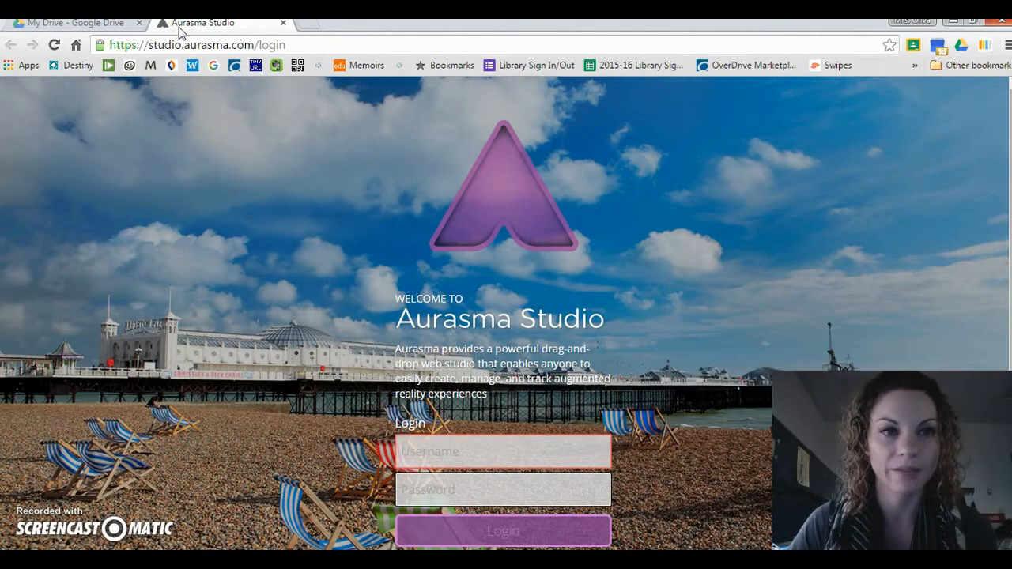
left_click(484, 456)
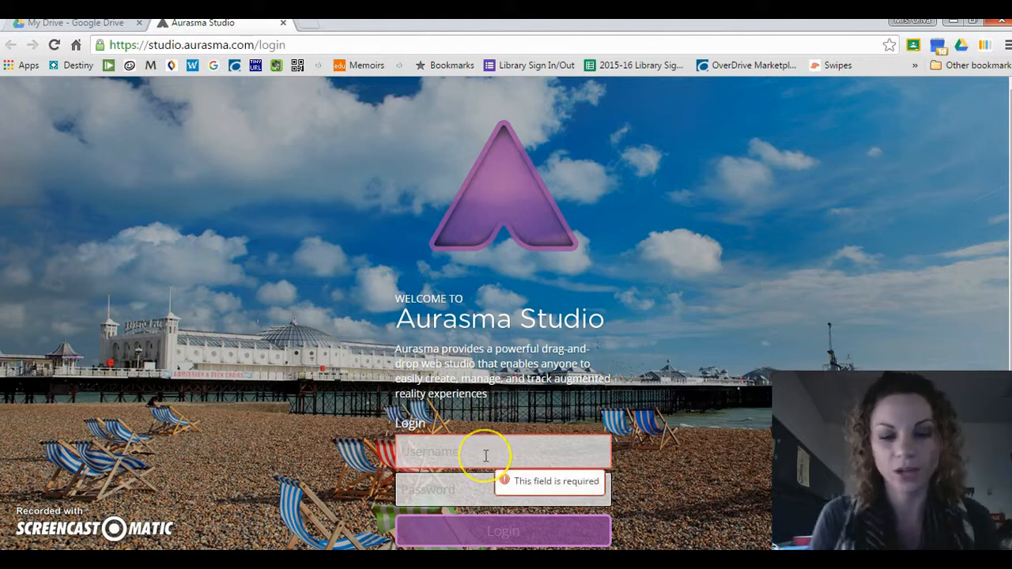
type("lhslibrary")
key("Tab")
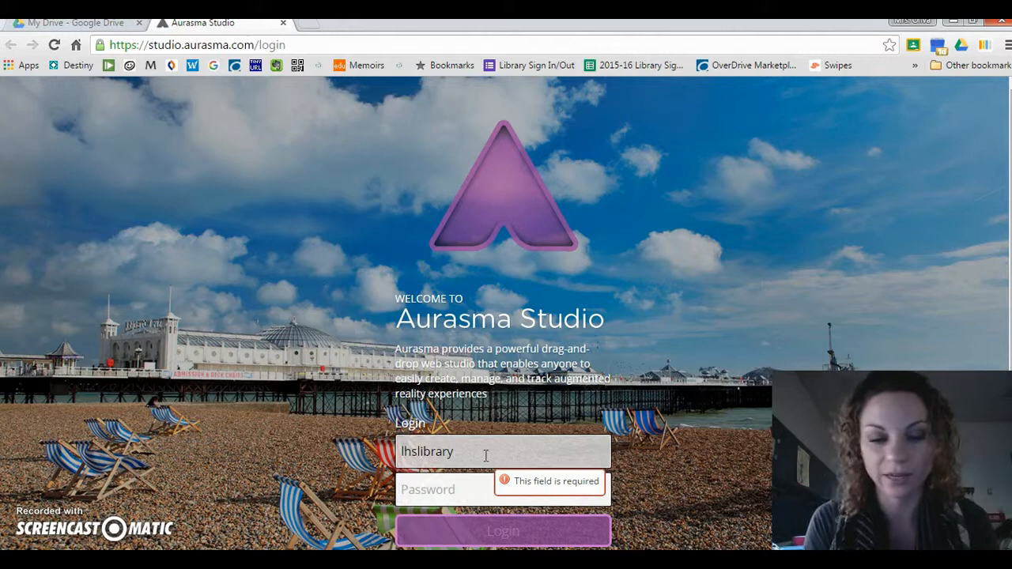
type("••••")
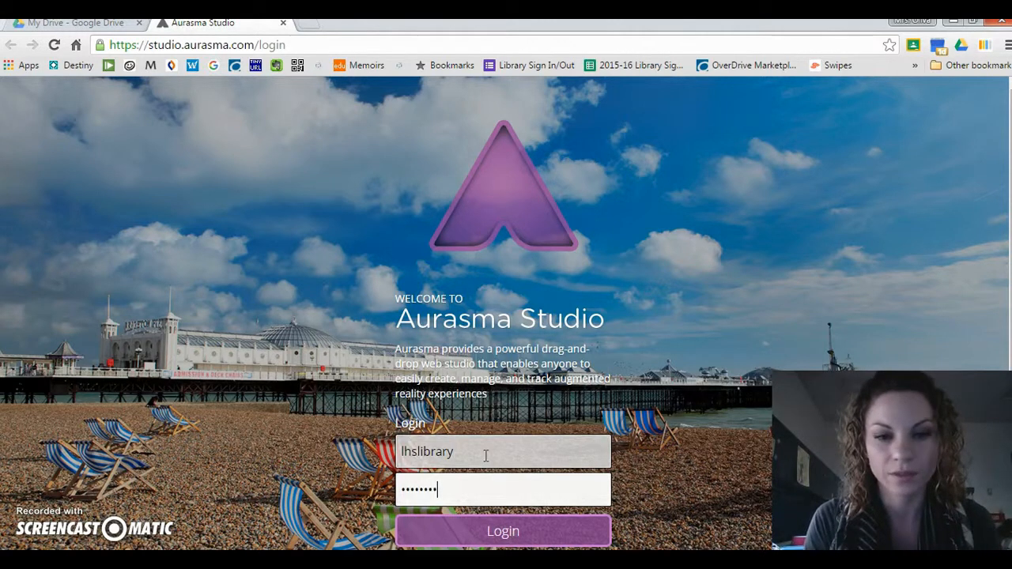
left_click(467, 459)
left_click(466, 459)
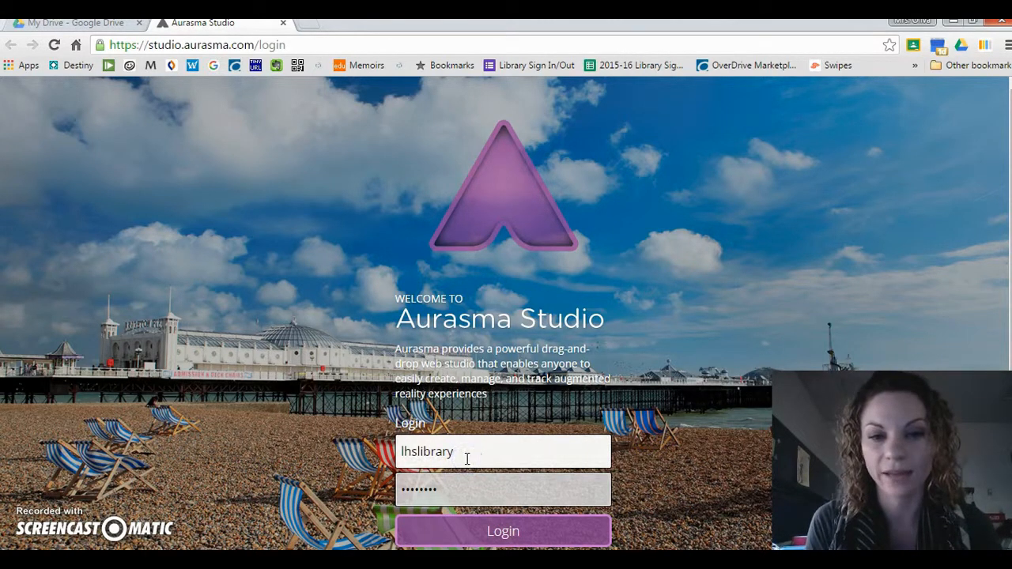
left_click(458, 491)
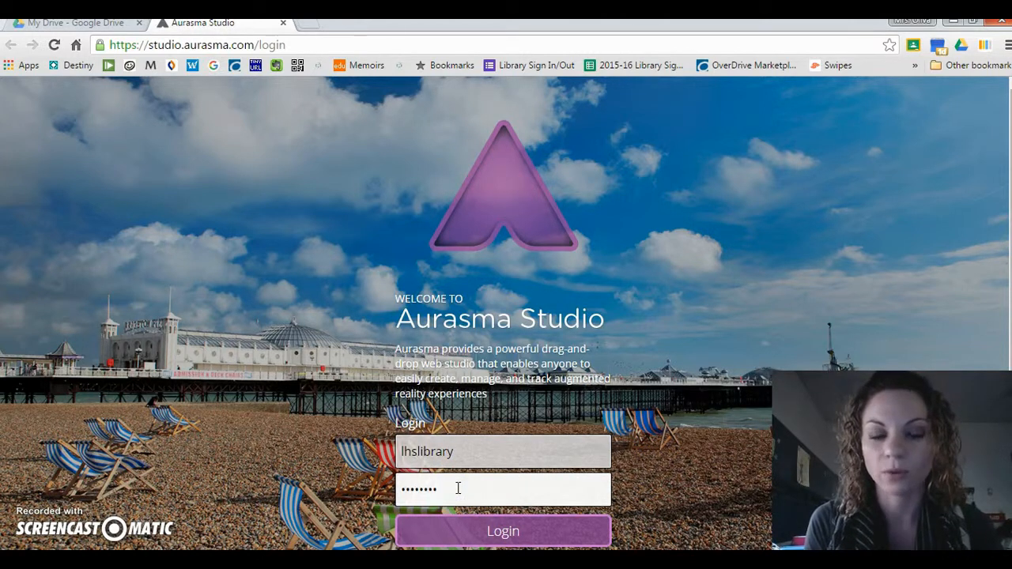
left_click(464, 537)
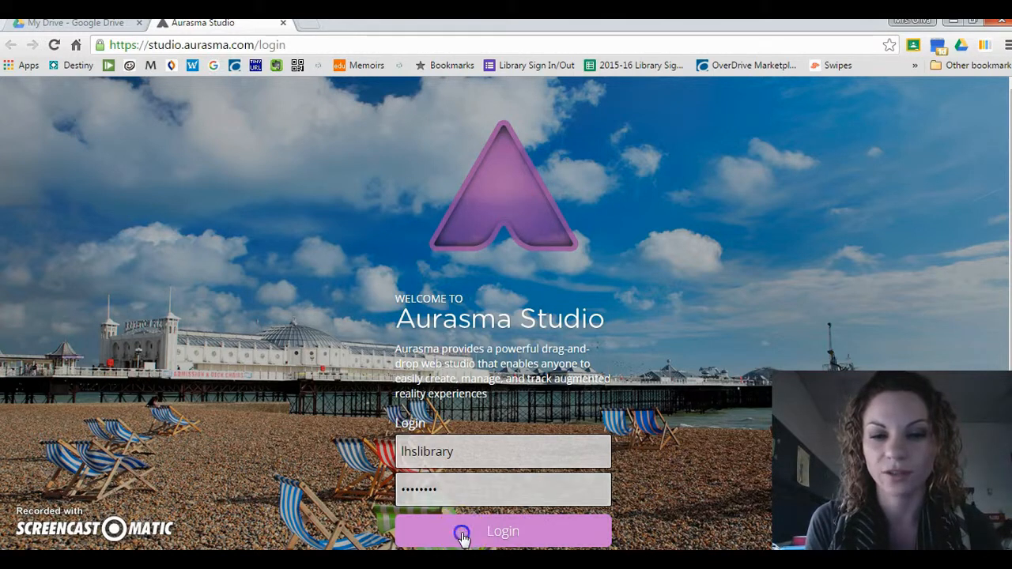
left_click(447, 489)
Step: Switch to Google Drive, open the preview of MaFamille.mov, and close it again
left_click(63, 24)
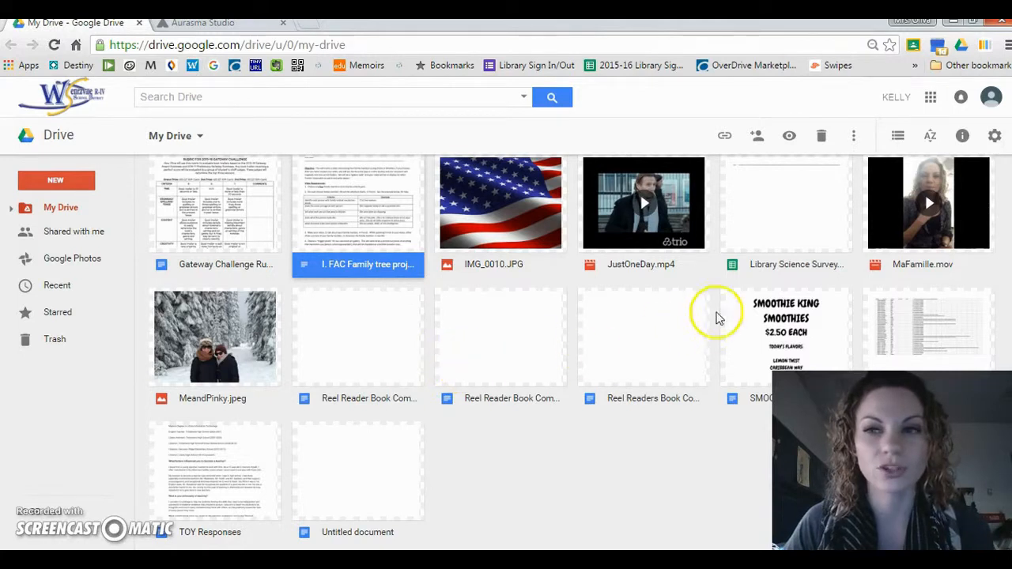
left_click(879, 206)
double_click(878, 203)
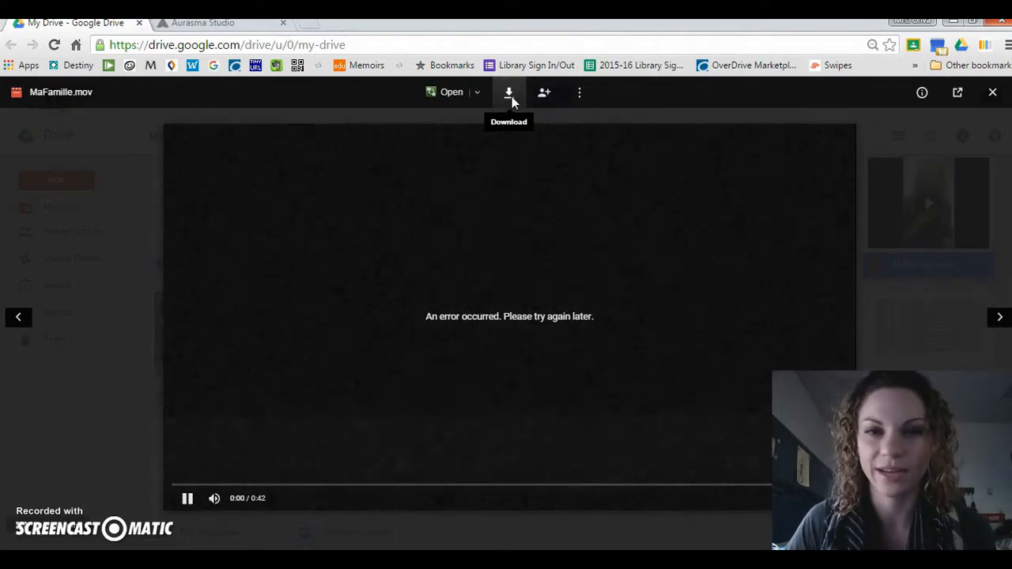
left_click(993, 92)
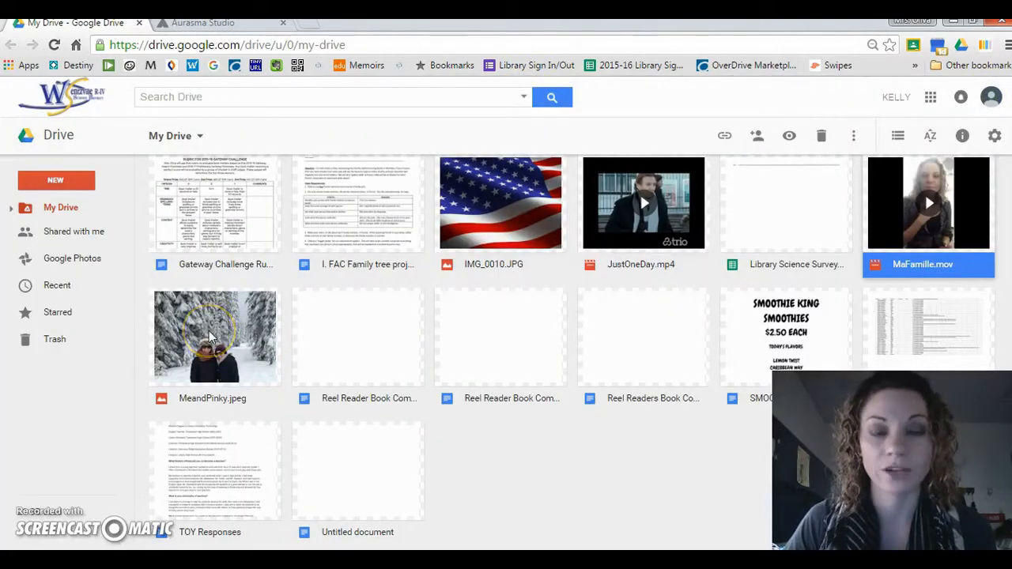
Step: Start a new aura in Aurasma Studio and upload MeandPinky from the Downloads folder as its trigger image, keeping the name MeandPinky
left_click(264, 26)
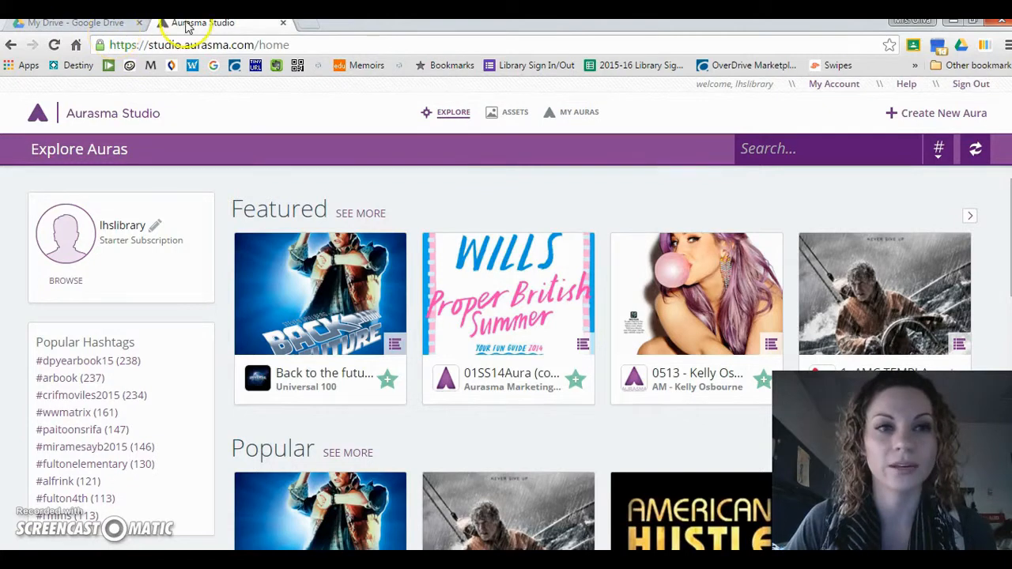
left_click(945, 115)
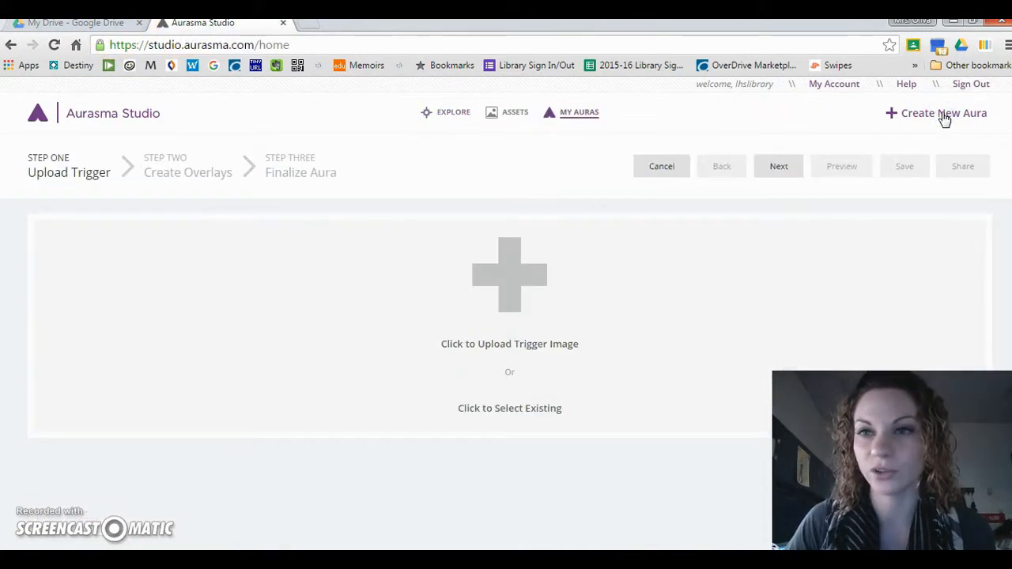
left_click(544, 344)
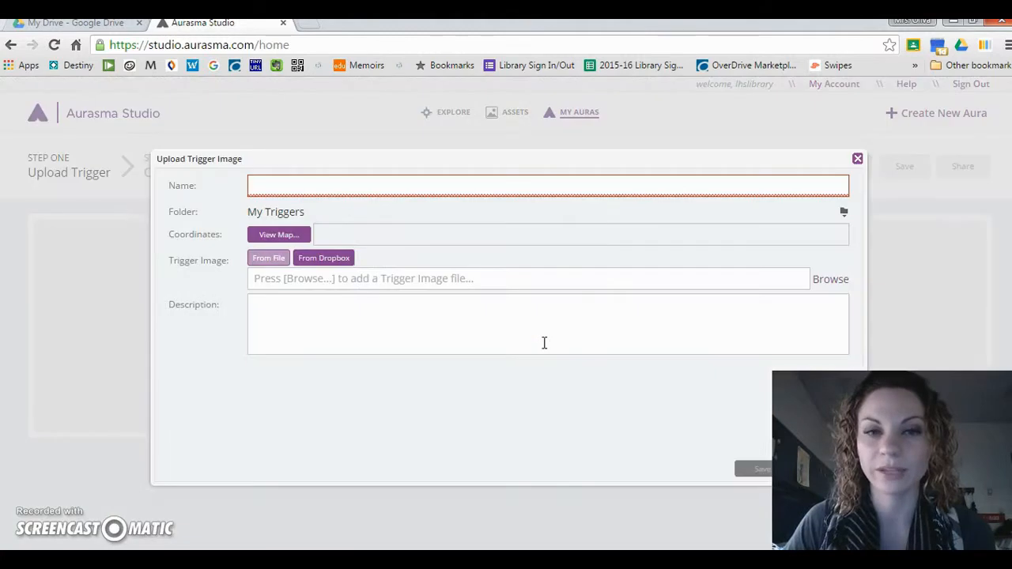
left_click(837, 281)
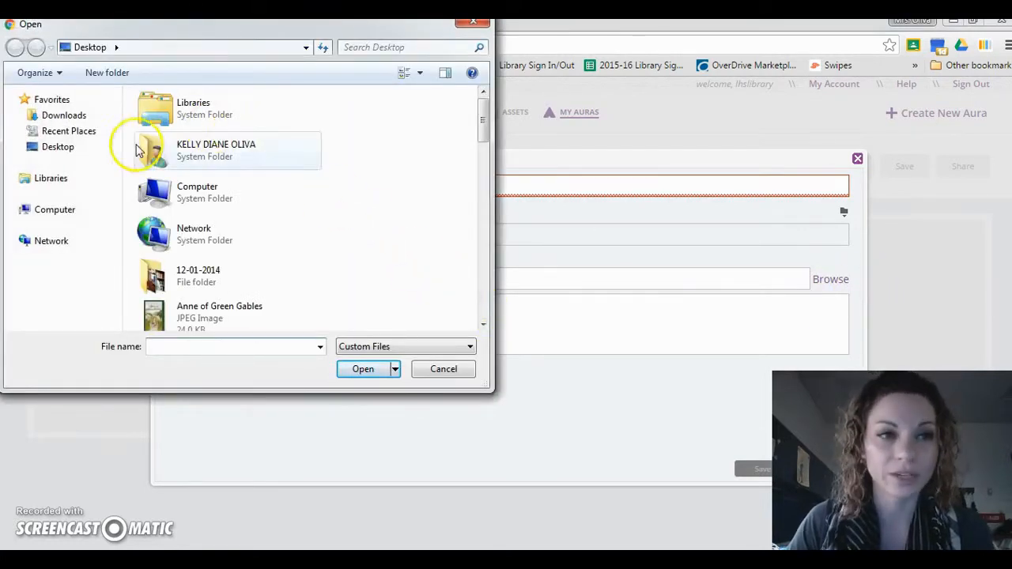
left_click(91, 115)
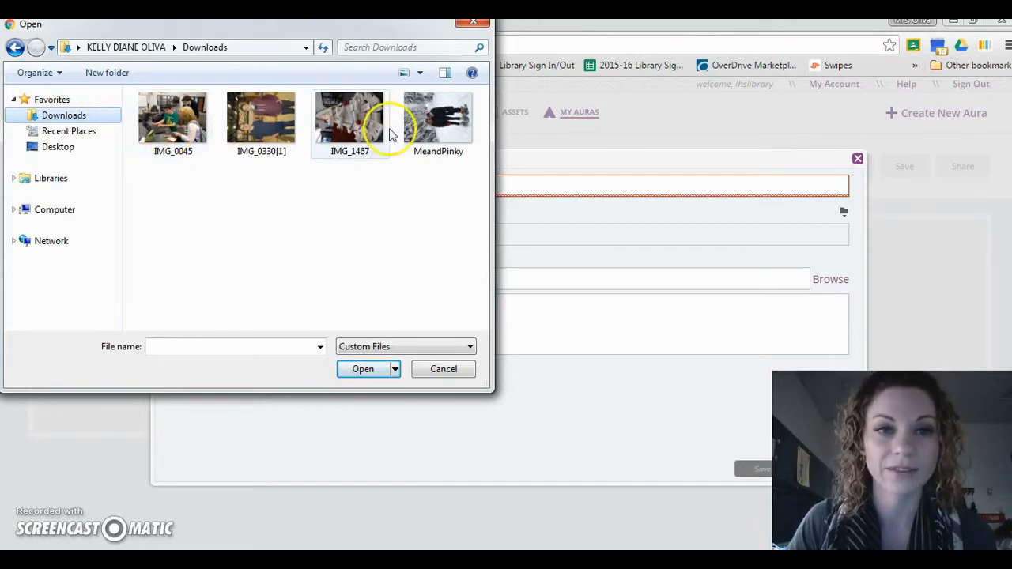
double_click(439, 122)
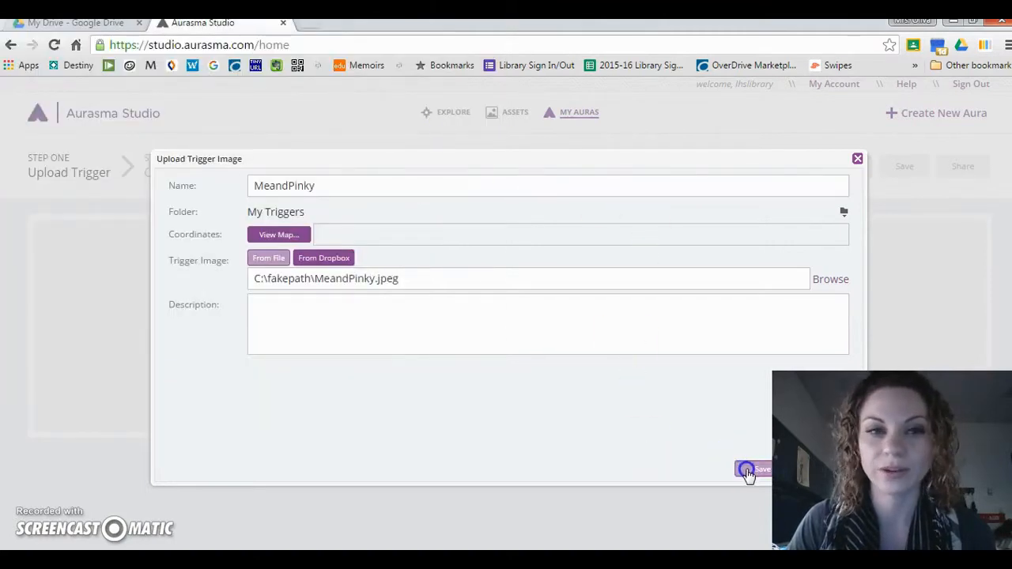
left_click(748, 472)
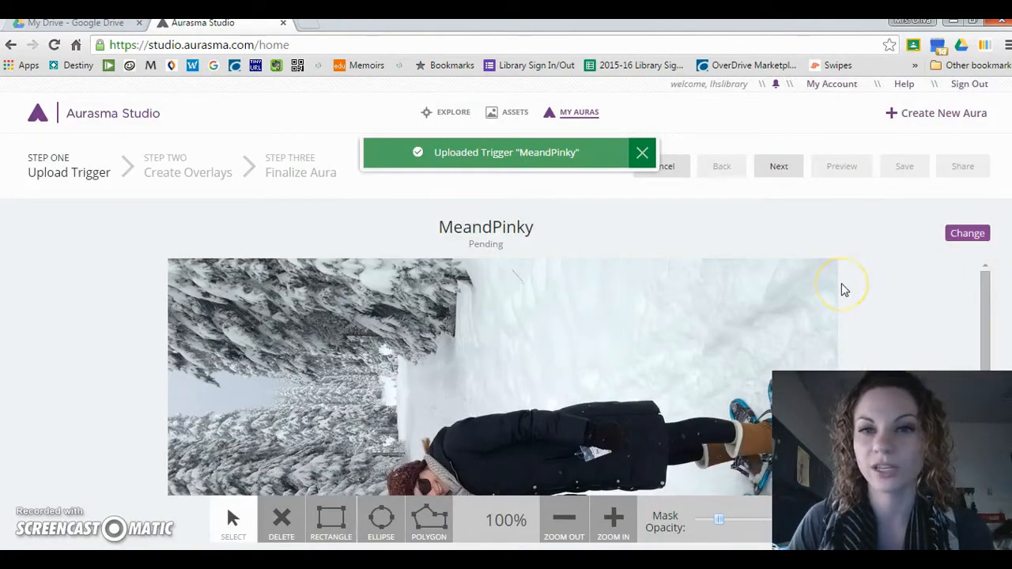
Step: Proceed to the overlay stage and upload the video MaFamille.mov from the Downloads folder as an overlay named MaFamille
mouse_move(985, 279)
left_mouse_down()
mouse_move(980, 305)
mouse_move(980, 271)
left_mouse_up()
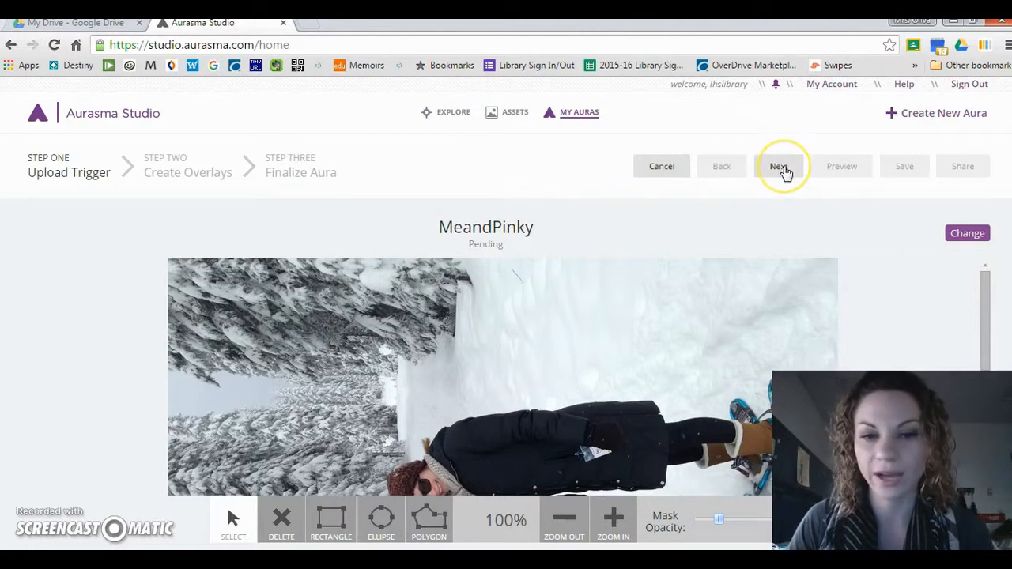
left_click(780, 169)
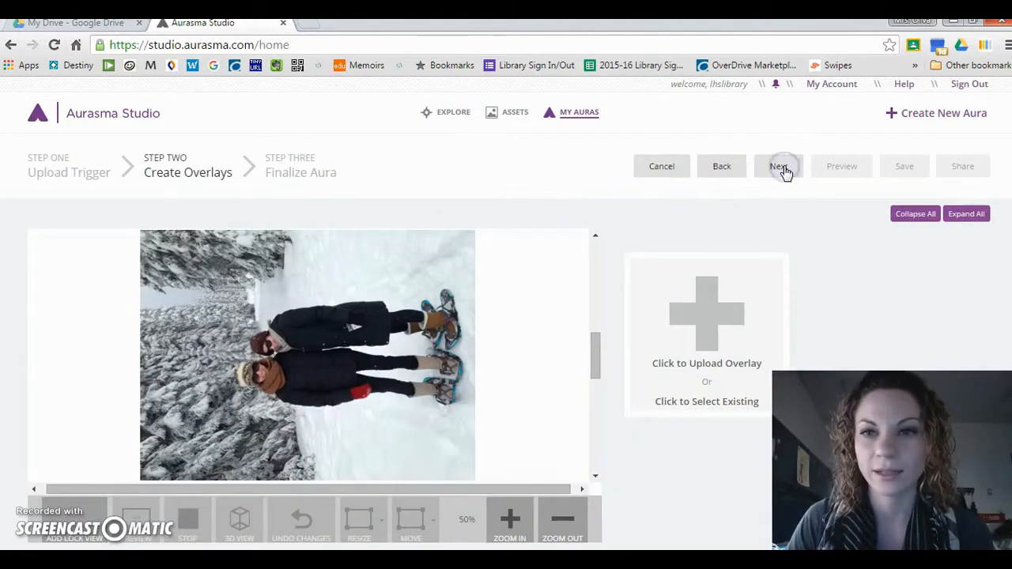
left_click(680, 365)
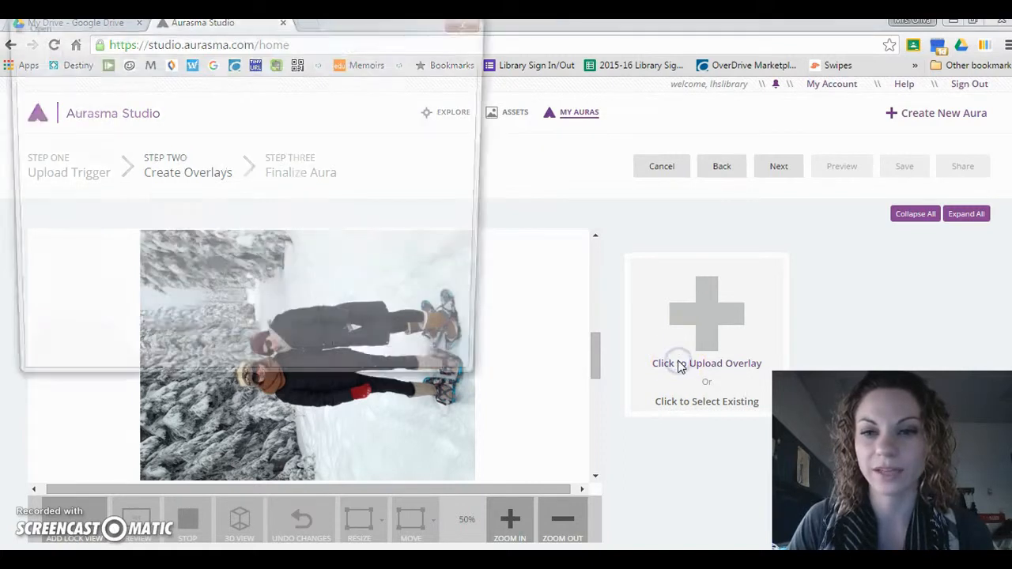
left_click(108, 116)
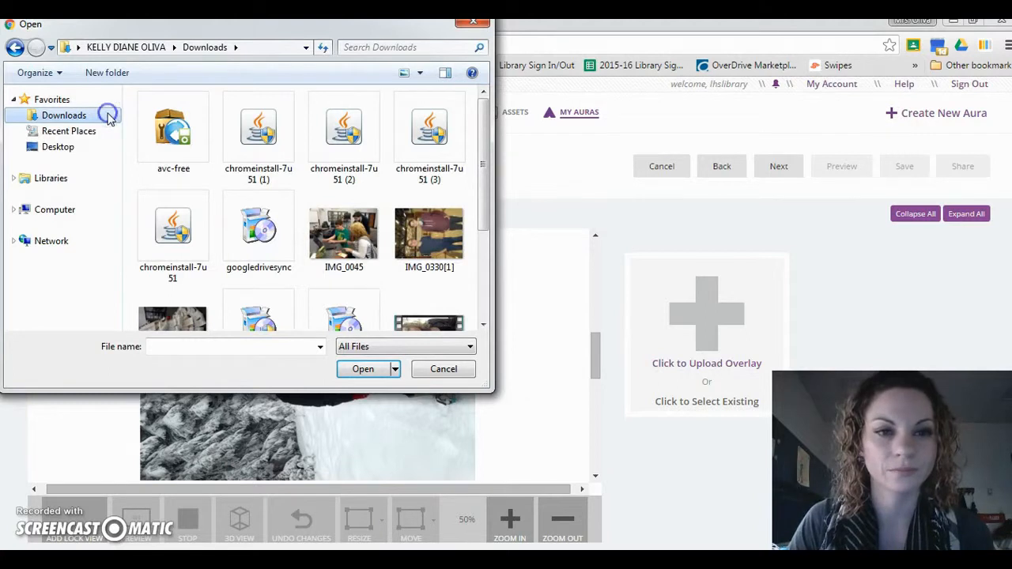
left_click_drag(481, 136, 487, 215)
left_click(426, 207)
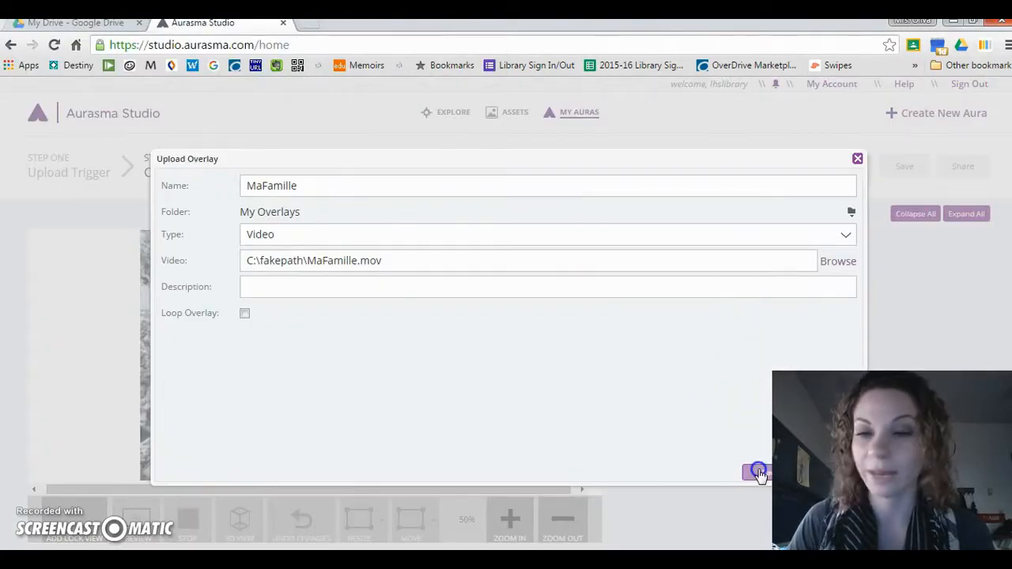
left_click(758, 473)
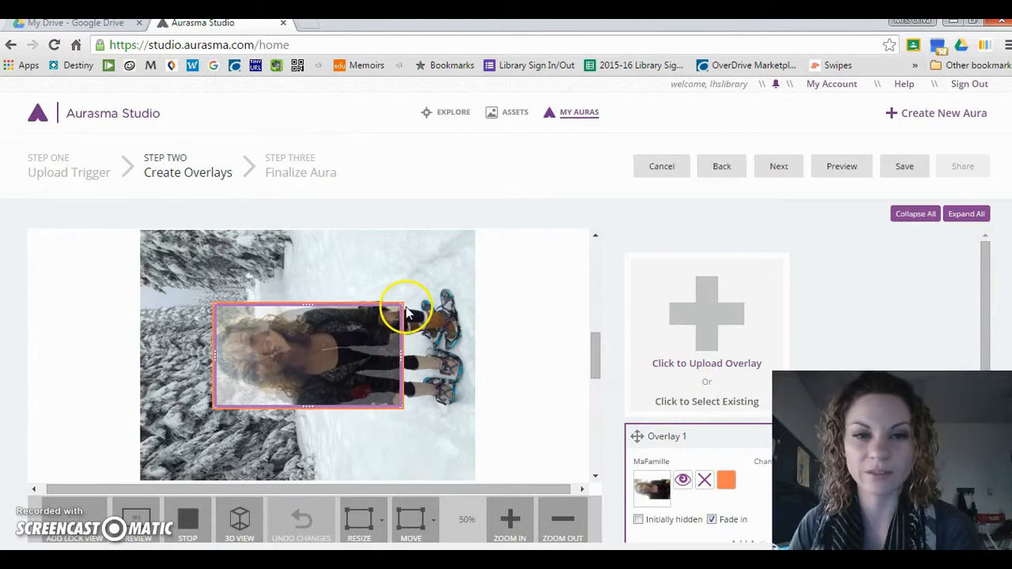
Step: Enlarge the MaFamille video overlay from two opposite corners so it covers most of the trigger image
left_click_drag(406, 303, 469, 266)
left_click_drag(212, 407, 158, 440)
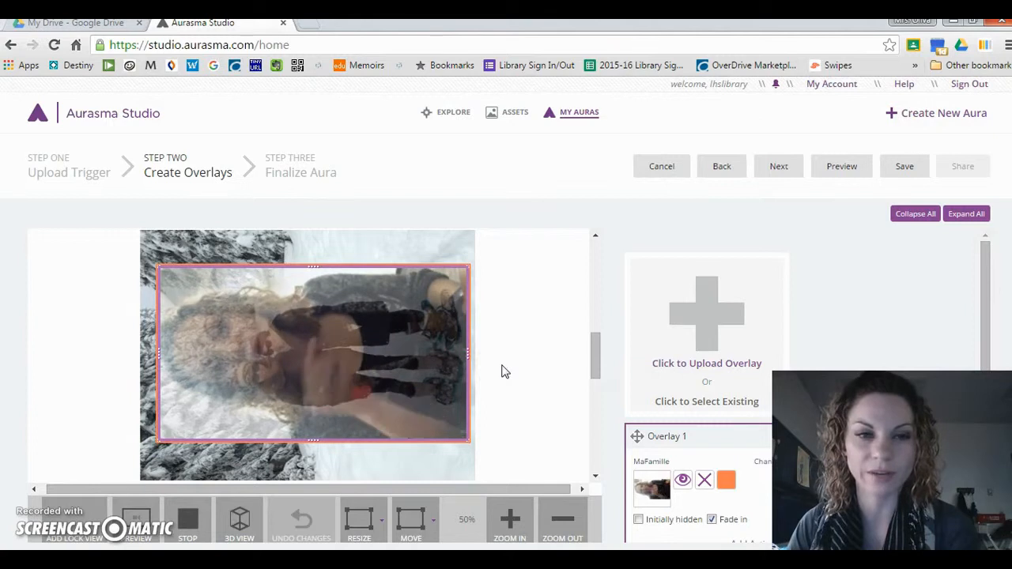
left_click(456, 380)
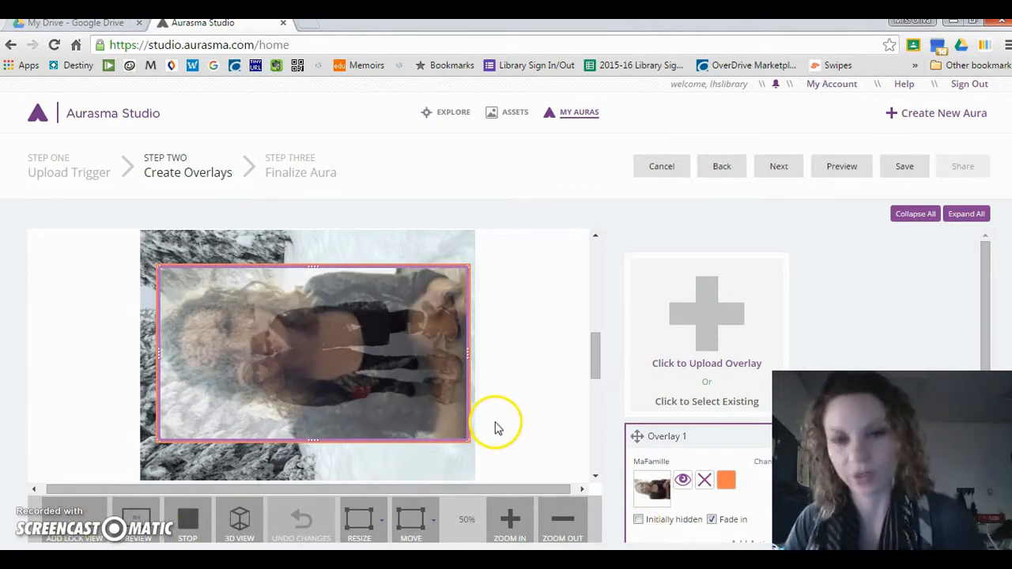
Step: Finalize the aura by naming it with the teacher's name followed by "Family Tree Project", leave the hashtags empty, and save and share it
left_click(780, 173)
left_click(159, 241)
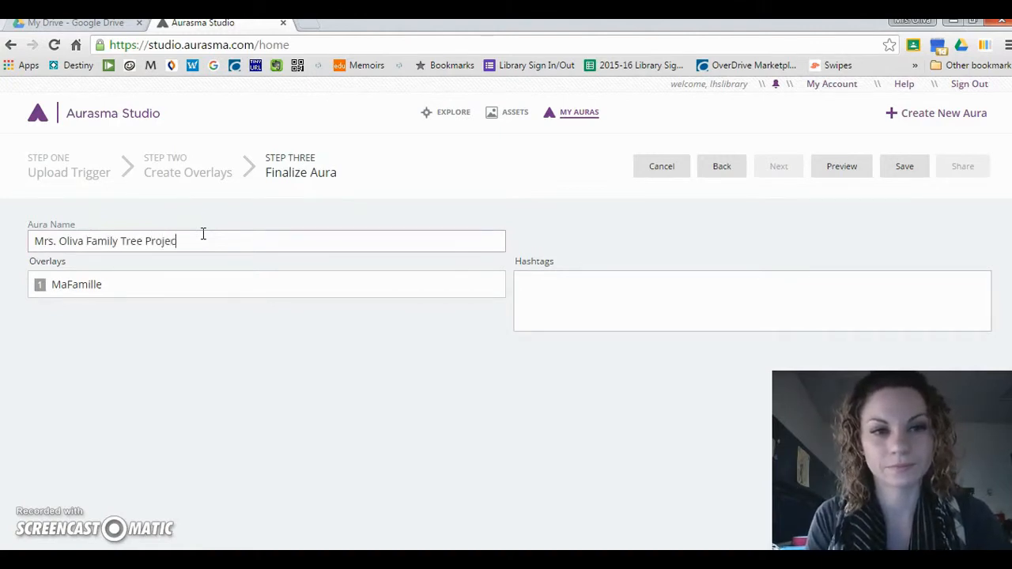
left_click(546, 308)
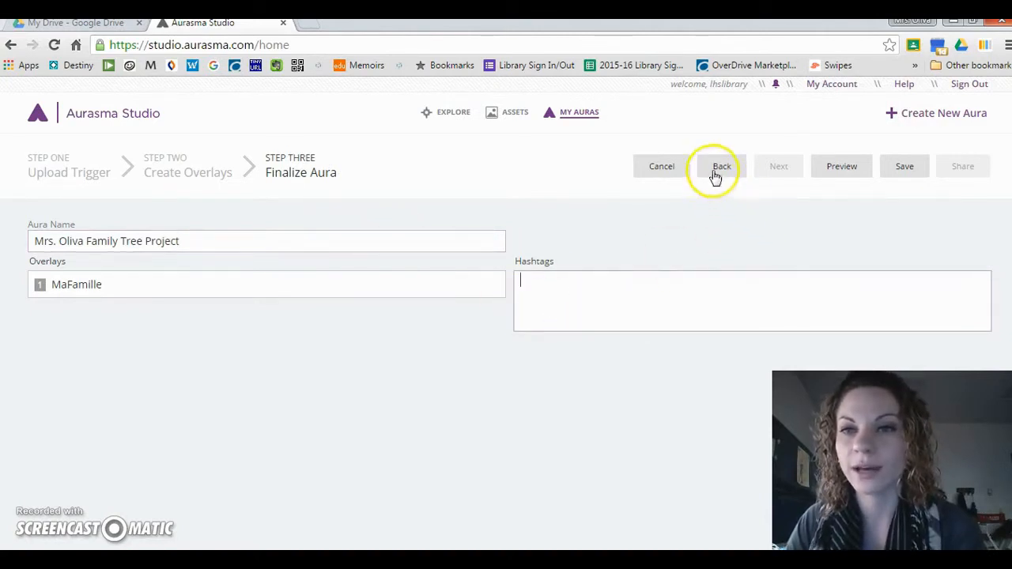
left_click(901, 172)
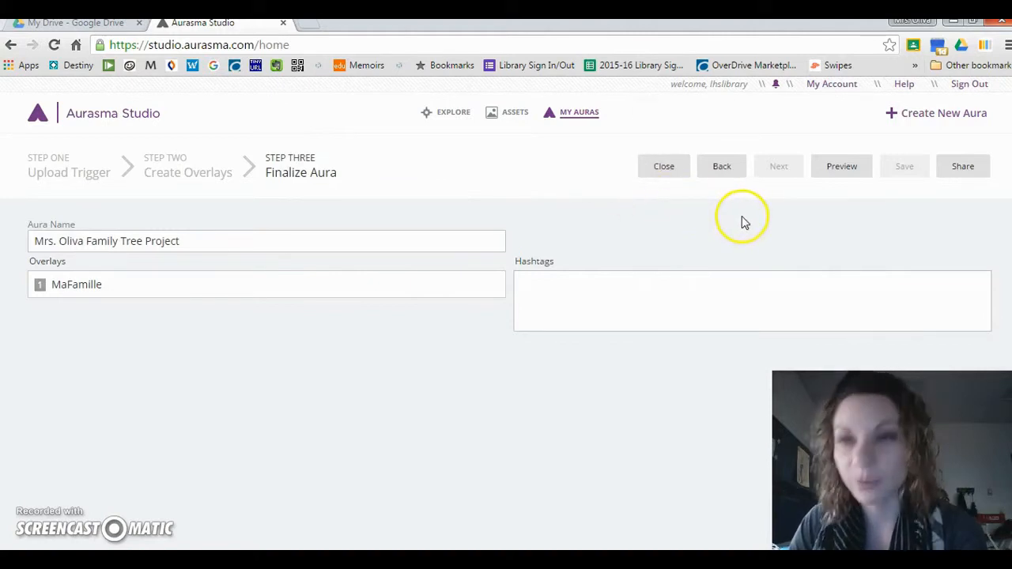
left_click(965, 169)
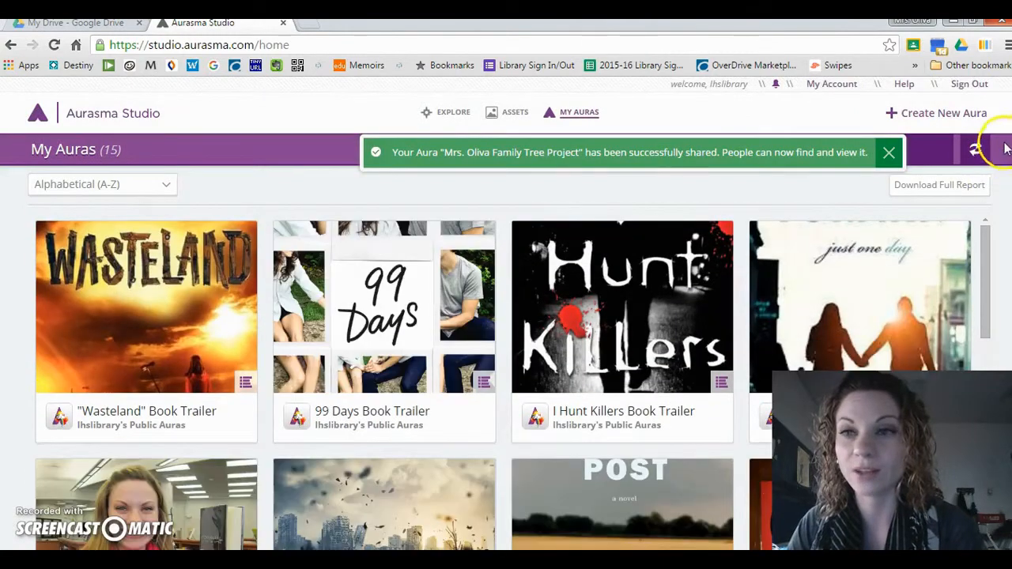
Step: Find the shared Family Tree Project aura with the snowy trigger image among My Auras and open it
left_click(935, 260)
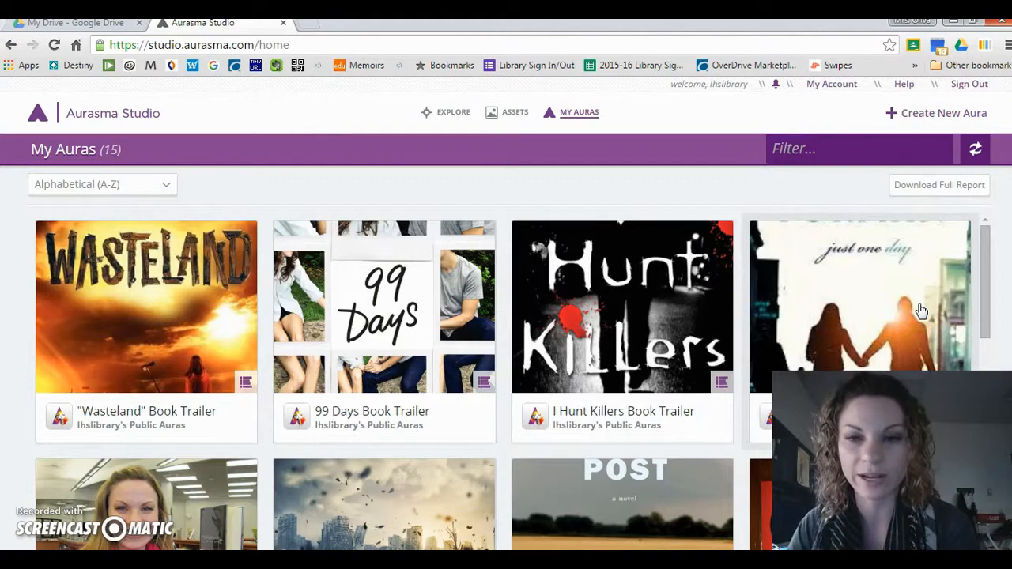
scroll(921, 310, "down", 5)
scroll(918, 315, "down", 2)
scroll(915, 309, "up", 2)
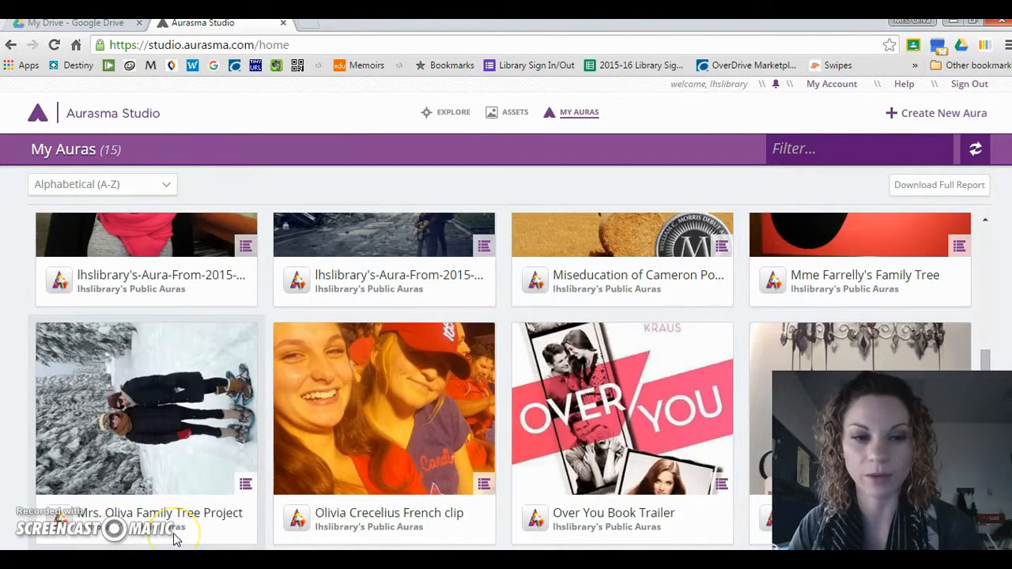
left_click(141, 414)
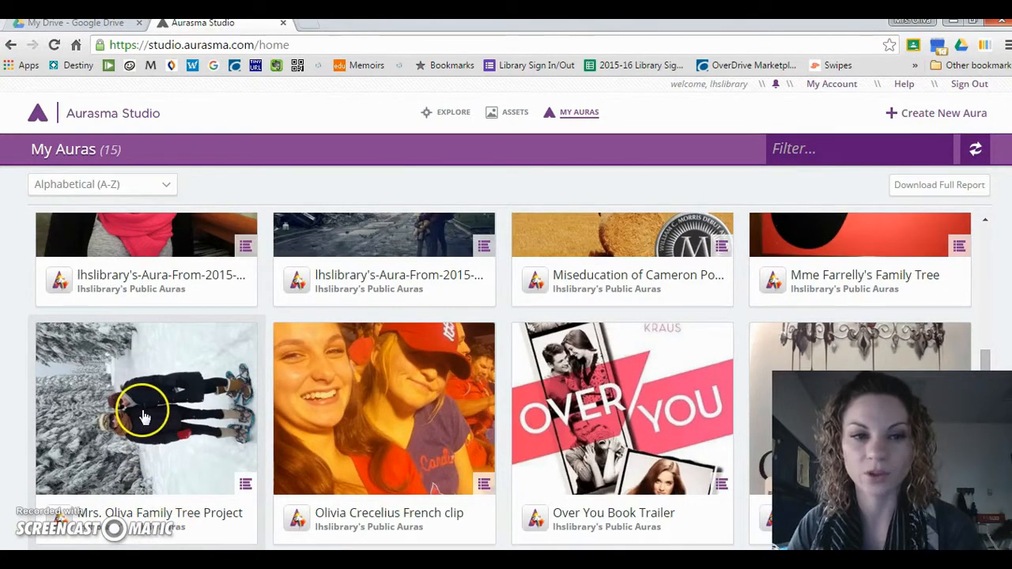
double_click(142, 414)
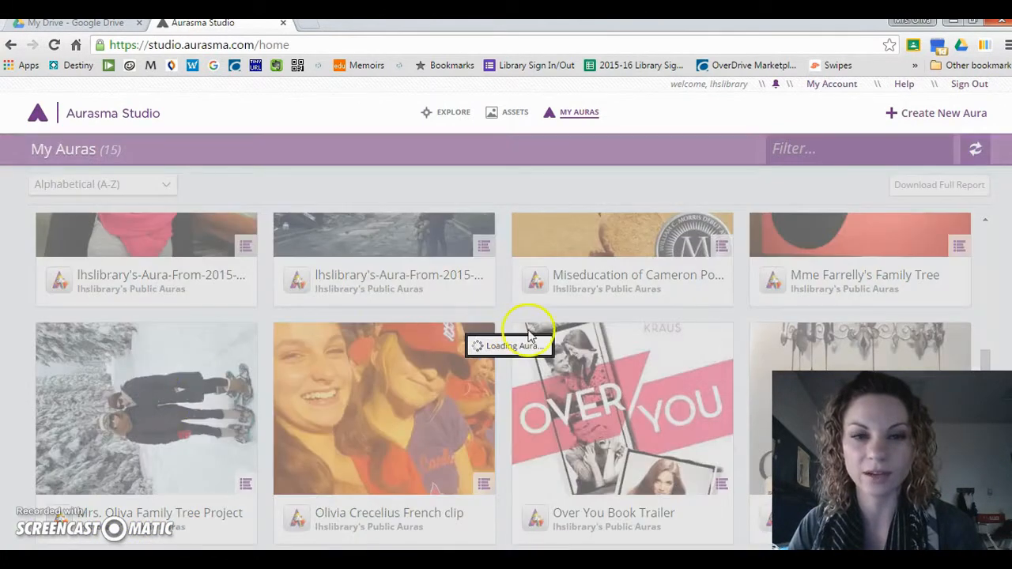